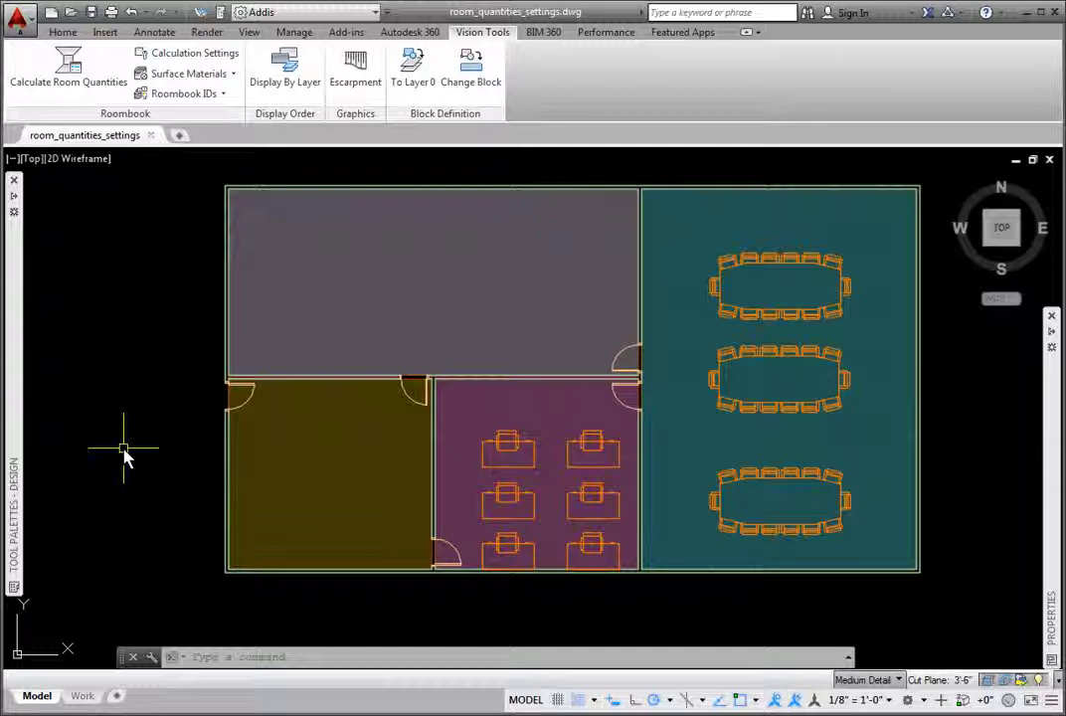
# Step: Open the Roombook calculation settings and review the available standards, keeping International Standard
pyautogui.click(197, 57)
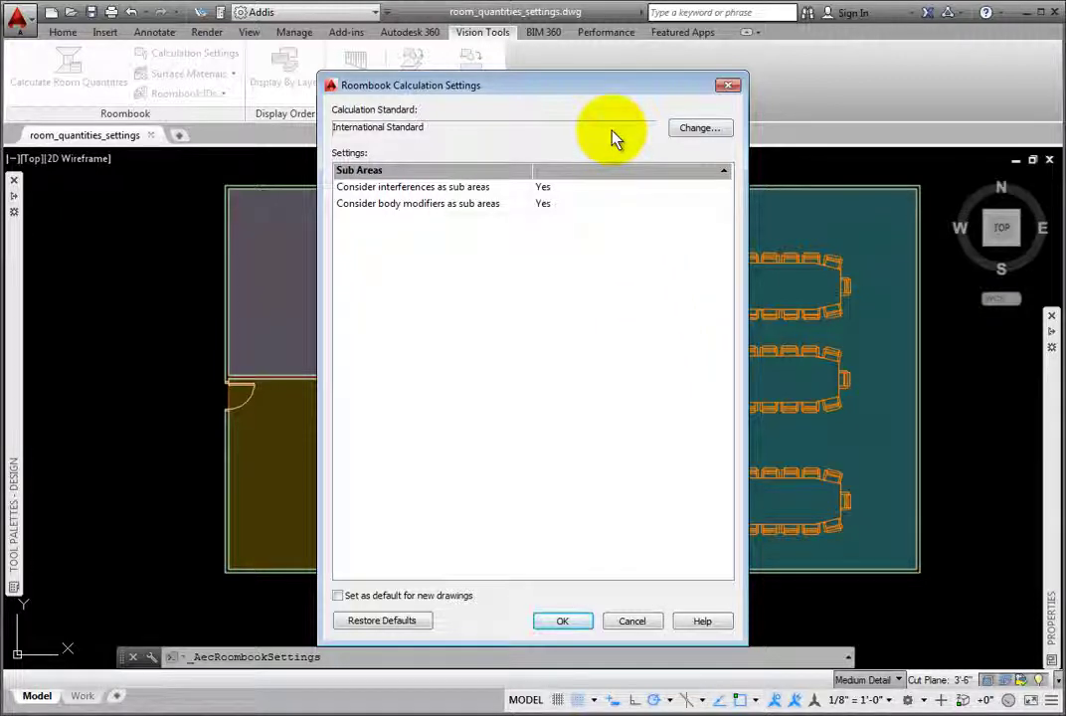
pyautogui.click(709, 138)
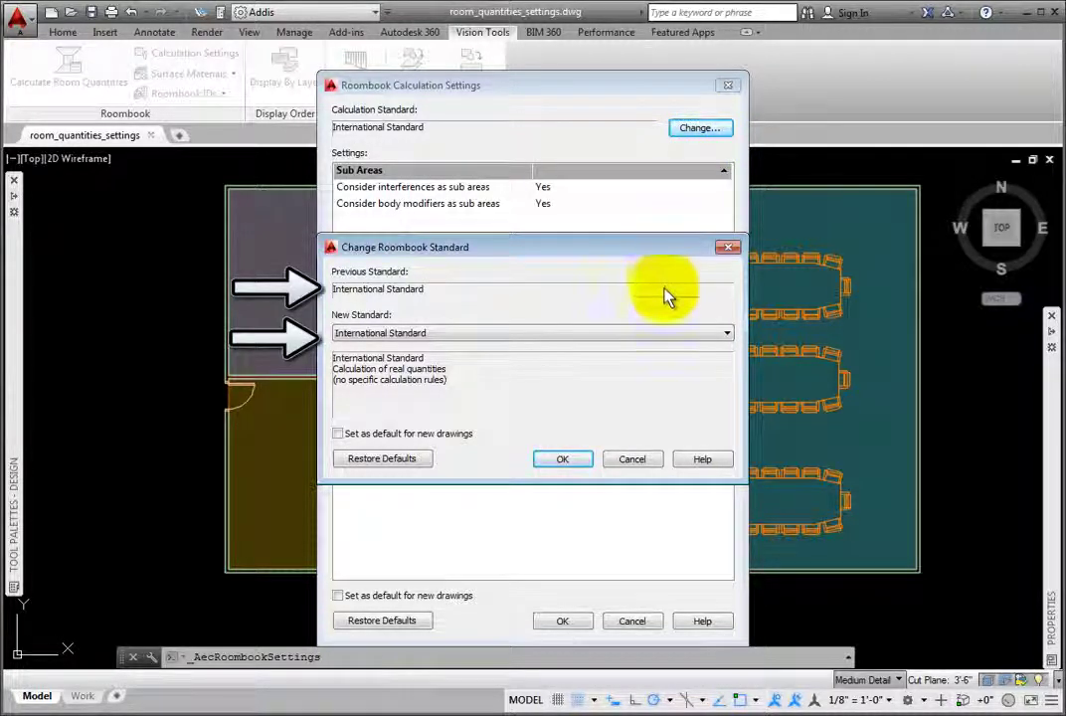
pyautogui.click(731, 339)
pyautogui.click(731, 339)
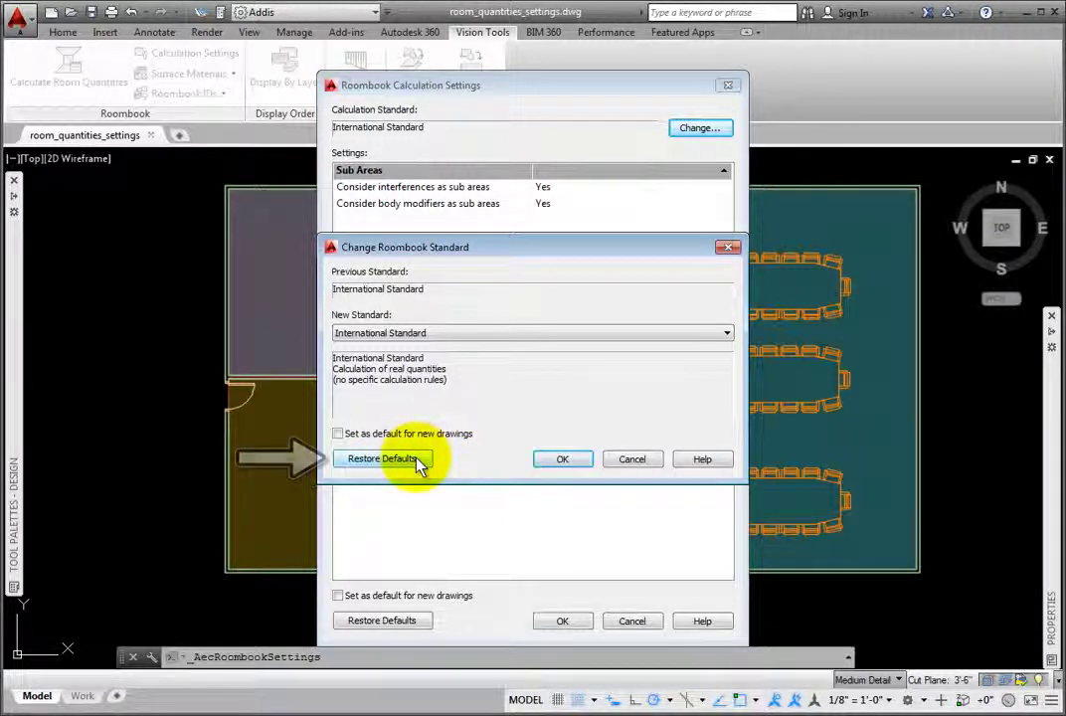
# Step: Cancel the standard change and check that interferences stay counted as sub areas (Yes)
pyautogui.click(624, 461)
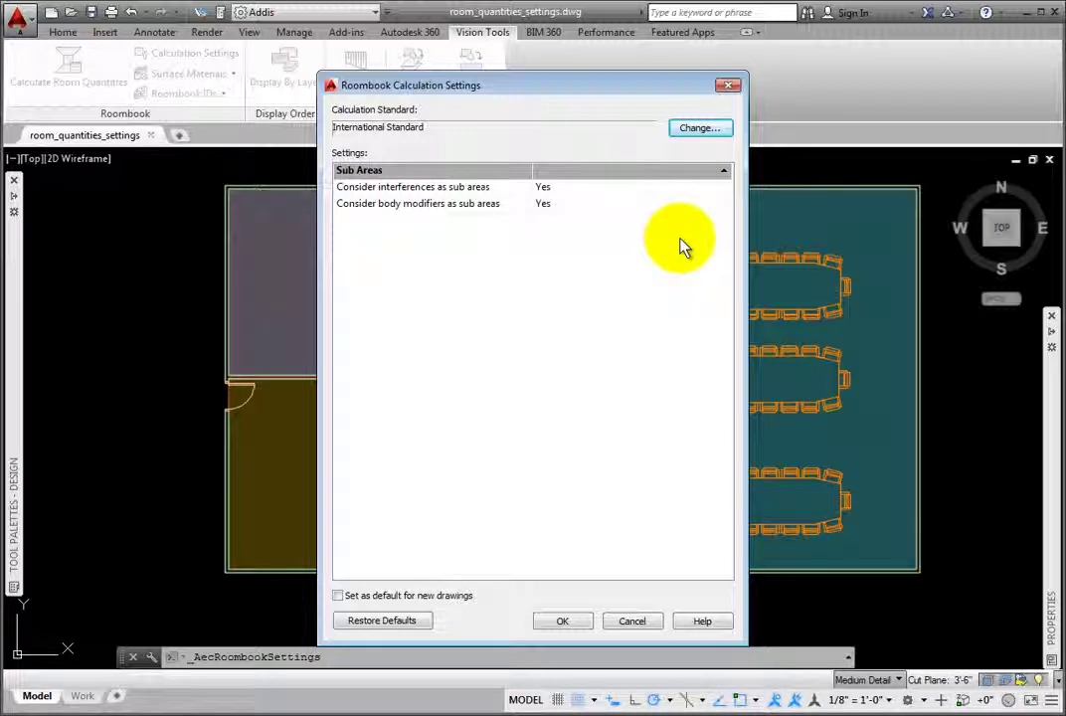
pyautogui.click(723, 189)
pyautogui.click(723, 189)
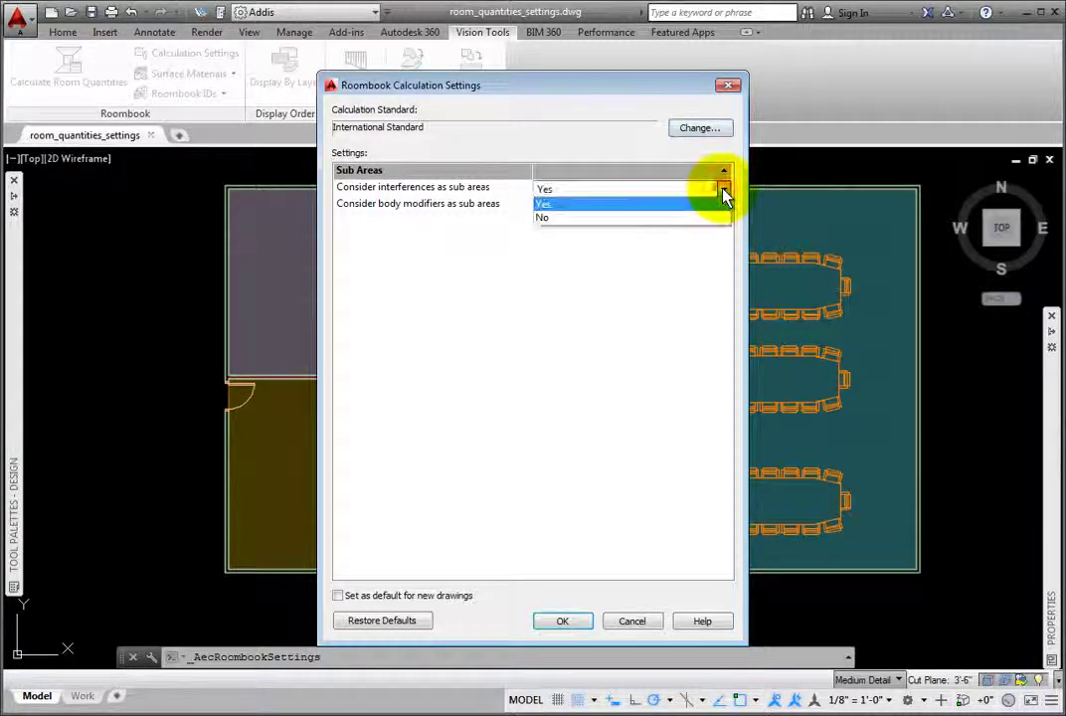
pyautogui.click(722, 188)
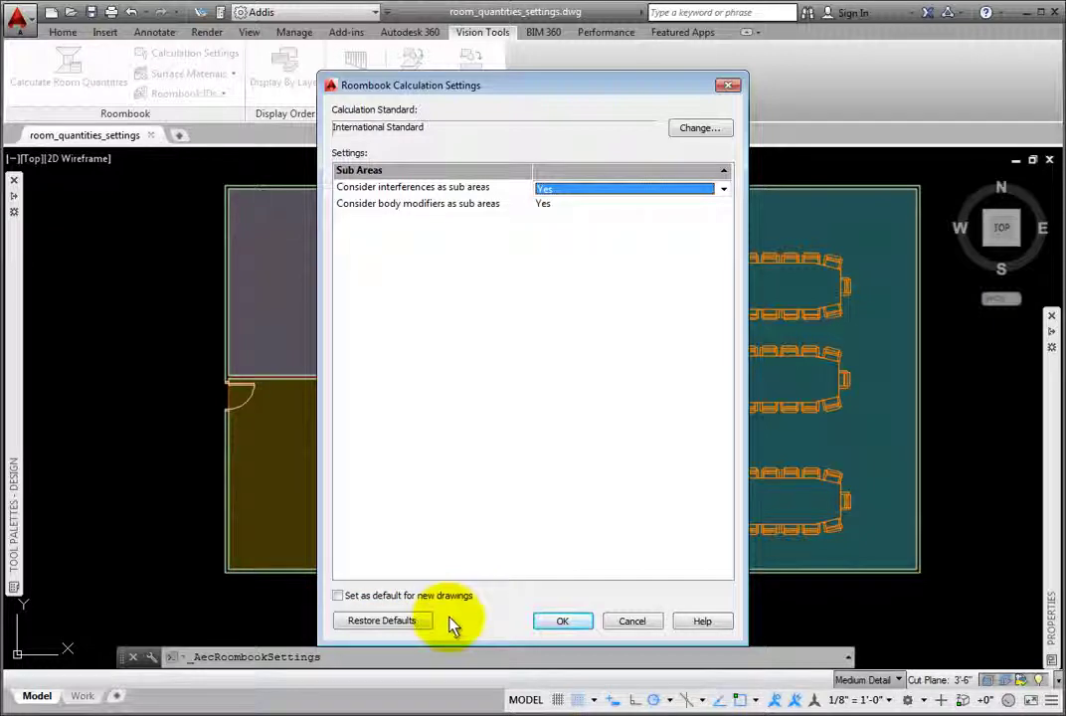
# Step: Close the calculation settings unchanged and look over the surface material options
pyautogui.click(644, 623)
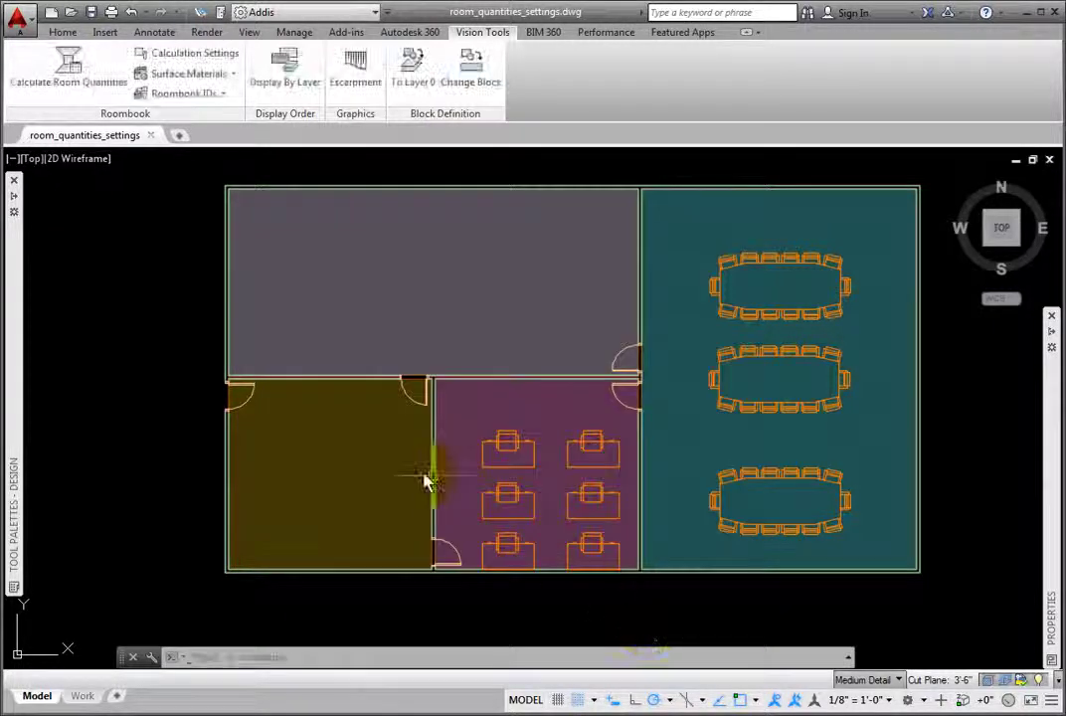
pyautogui.click(236, 75)
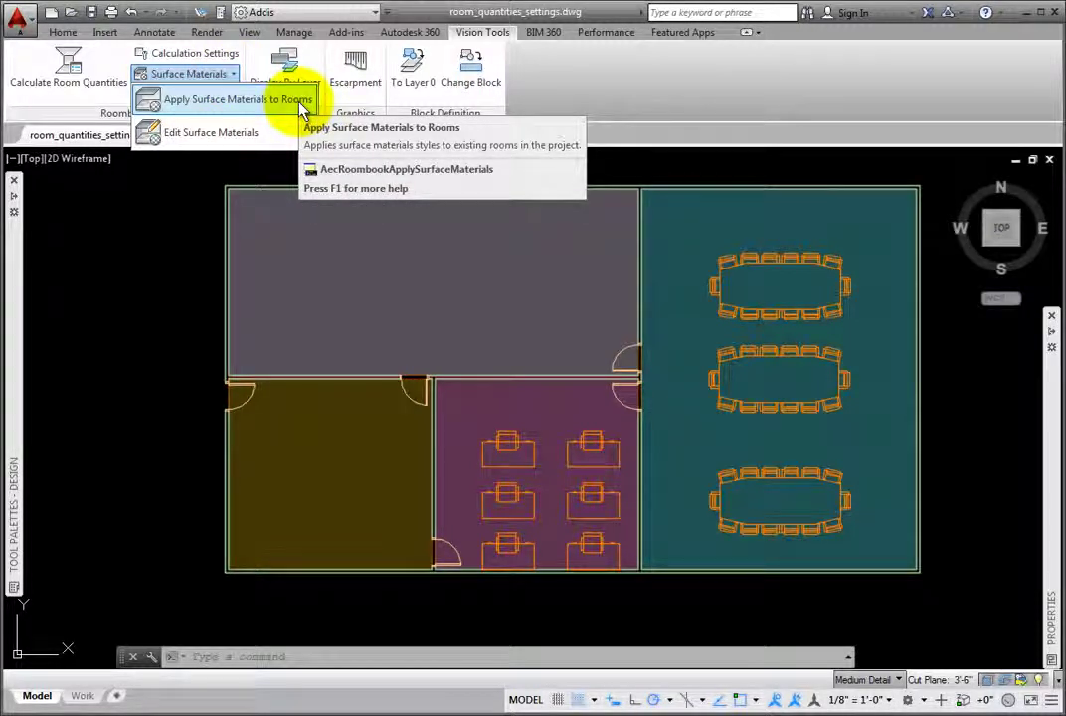
pyautogui.click(16, 314)
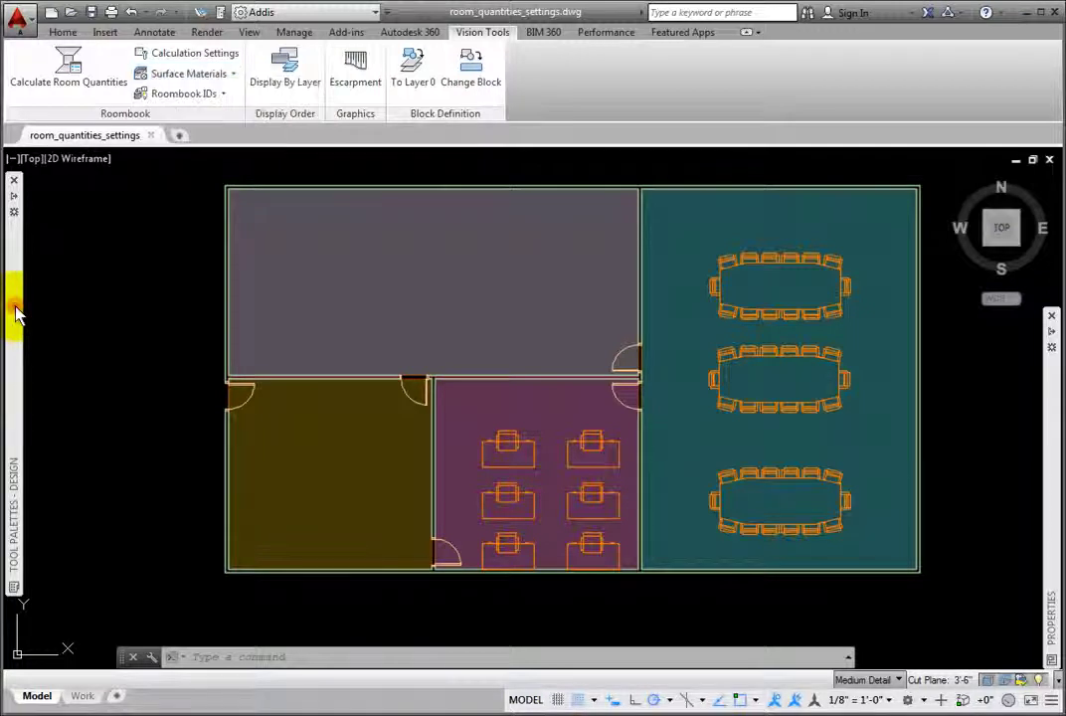
pyautogui.moveTo(16, 314)
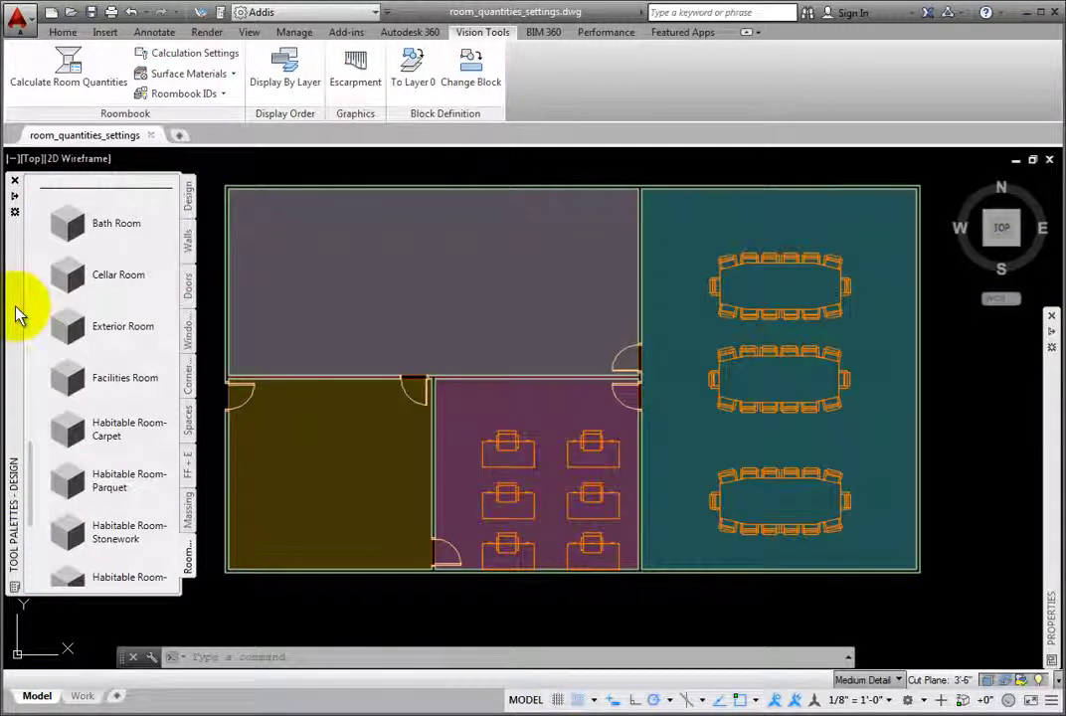
# Step: Apply the Bath Room surface material from the tool palette to the top-left room
pyautogui.click(66, 229)
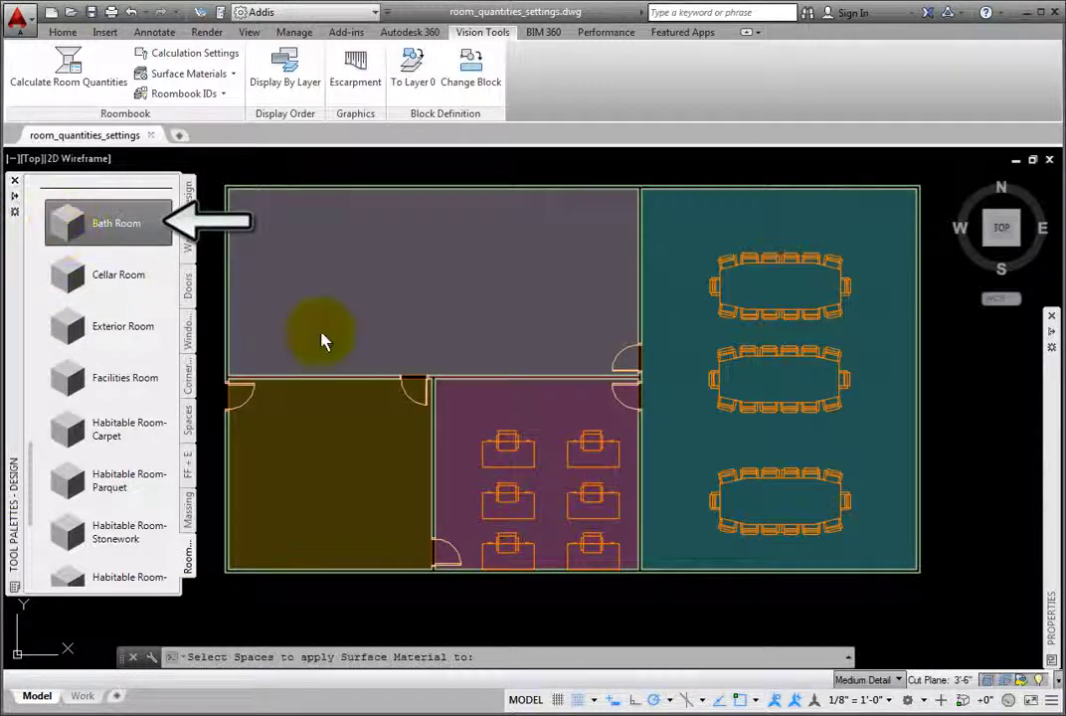
pyautogui.click(410, 381)
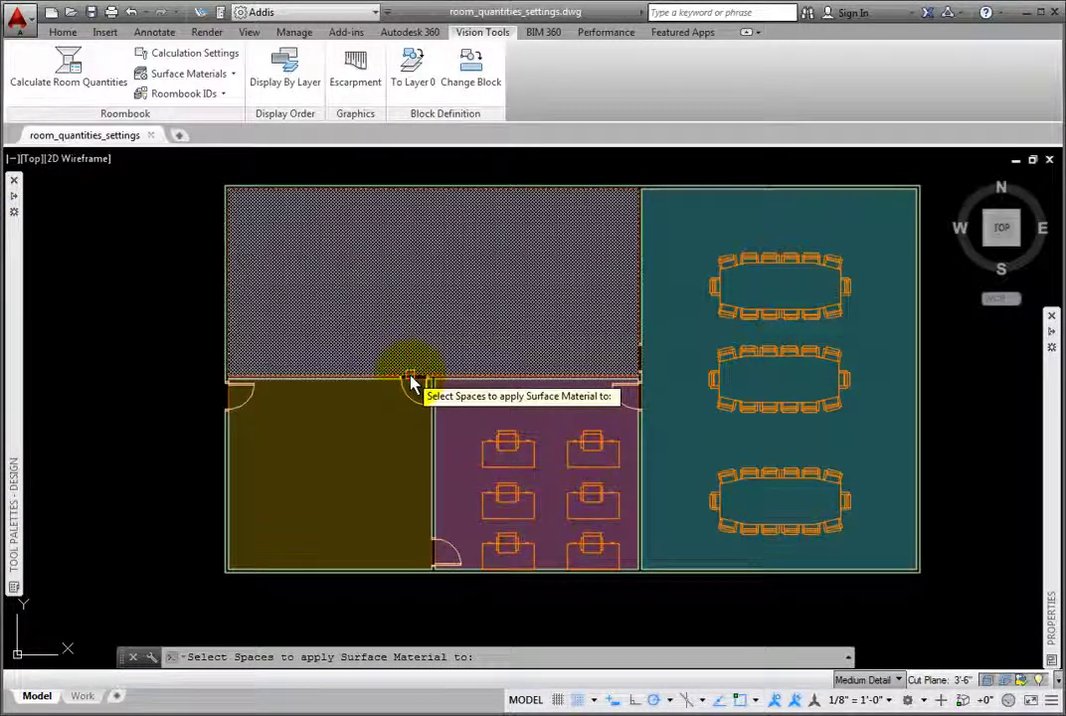
pyautogui.rightClick(338, 288)
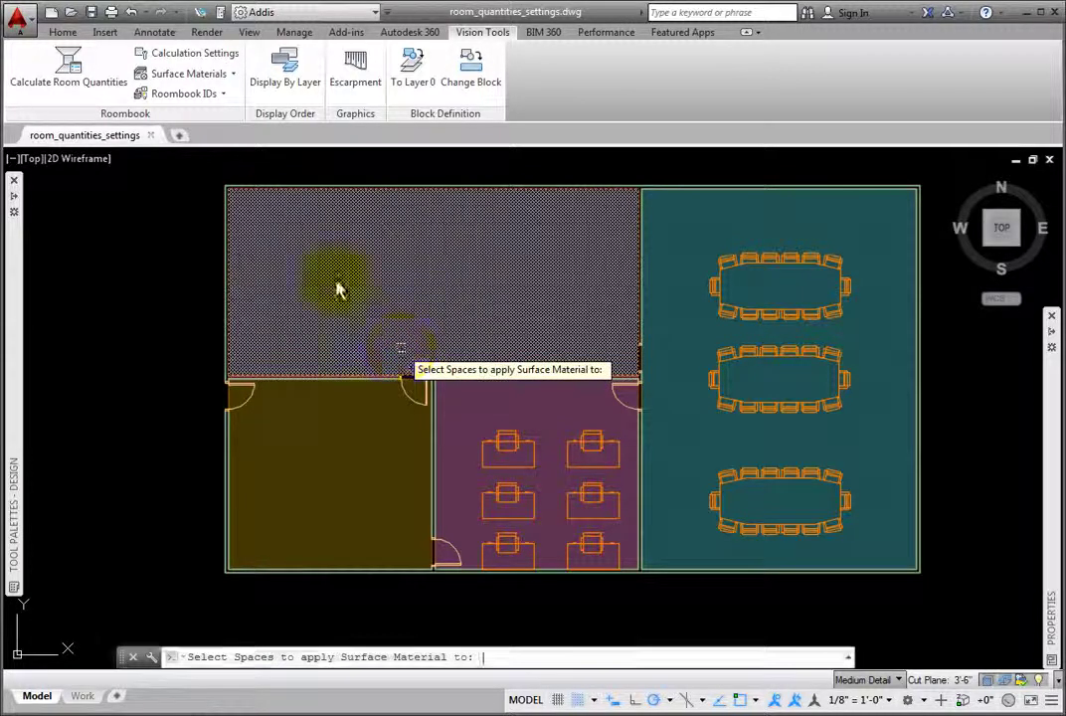
# Step: Open the Apply Surface Materials to Rooms table, review styles, and keep Bath Room for Women's Restroom
pyautogui.click(204, 74)
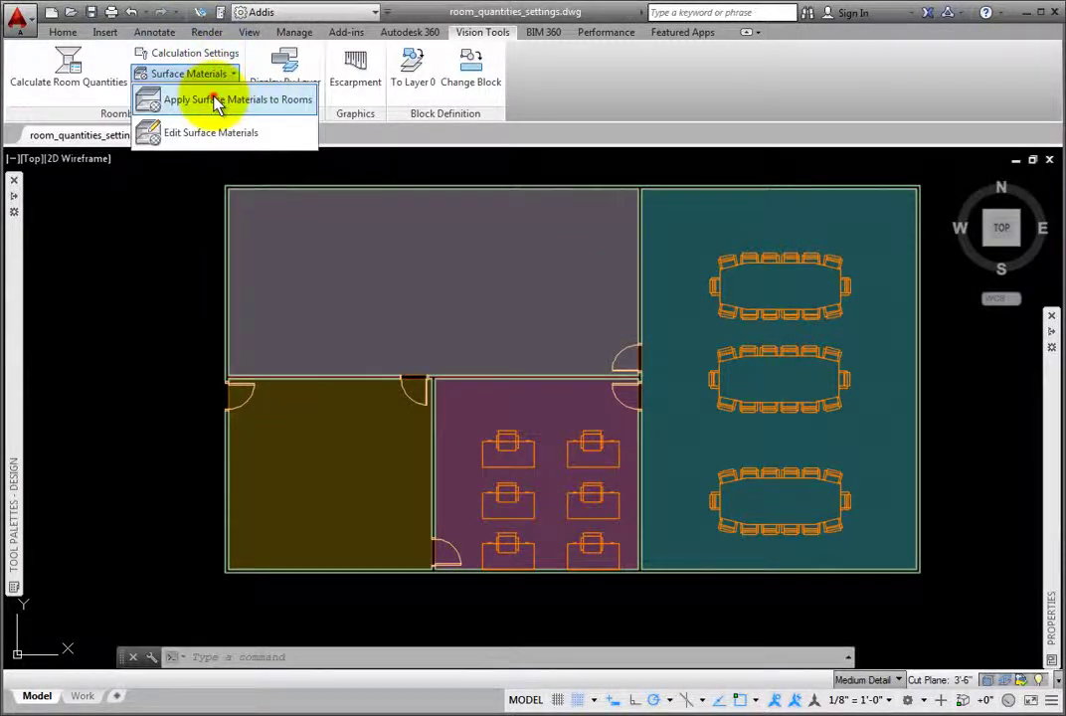
pyautogui.click(212, 96)
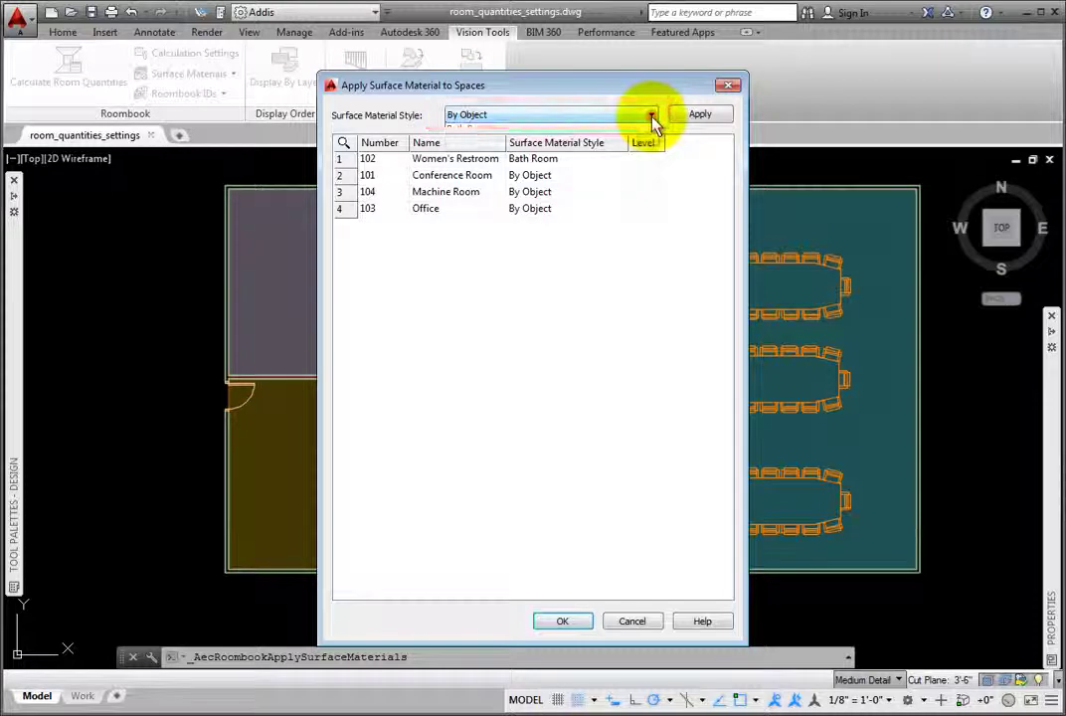
pyautogui.click(653, 117)
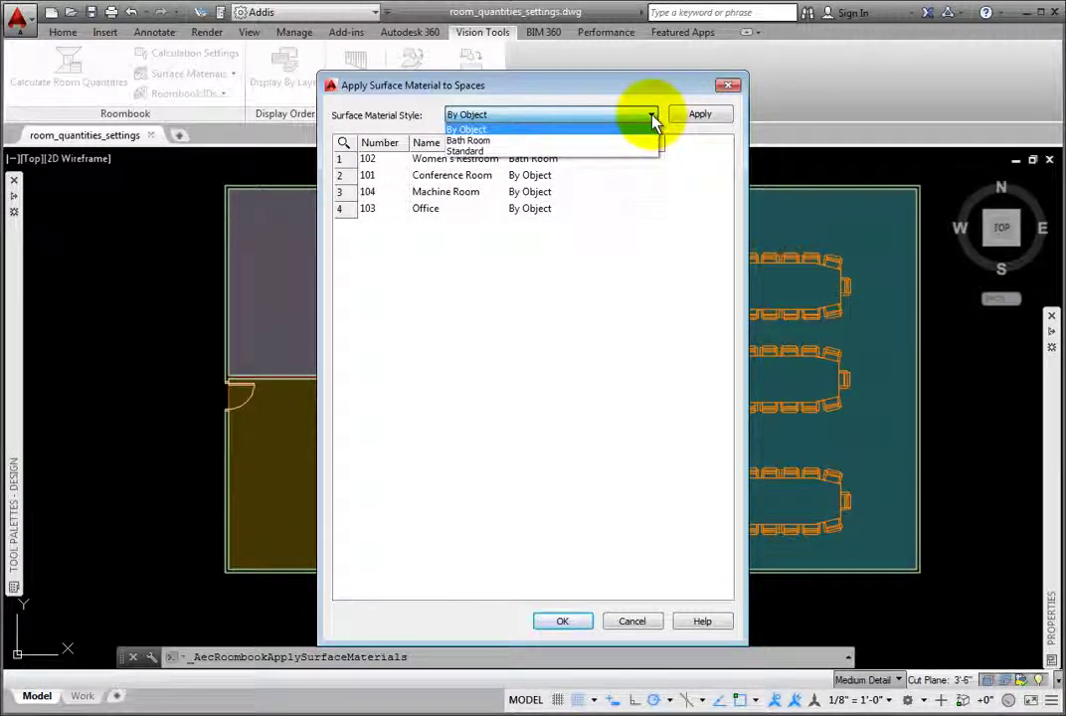
pyautogui.click(652, 118)
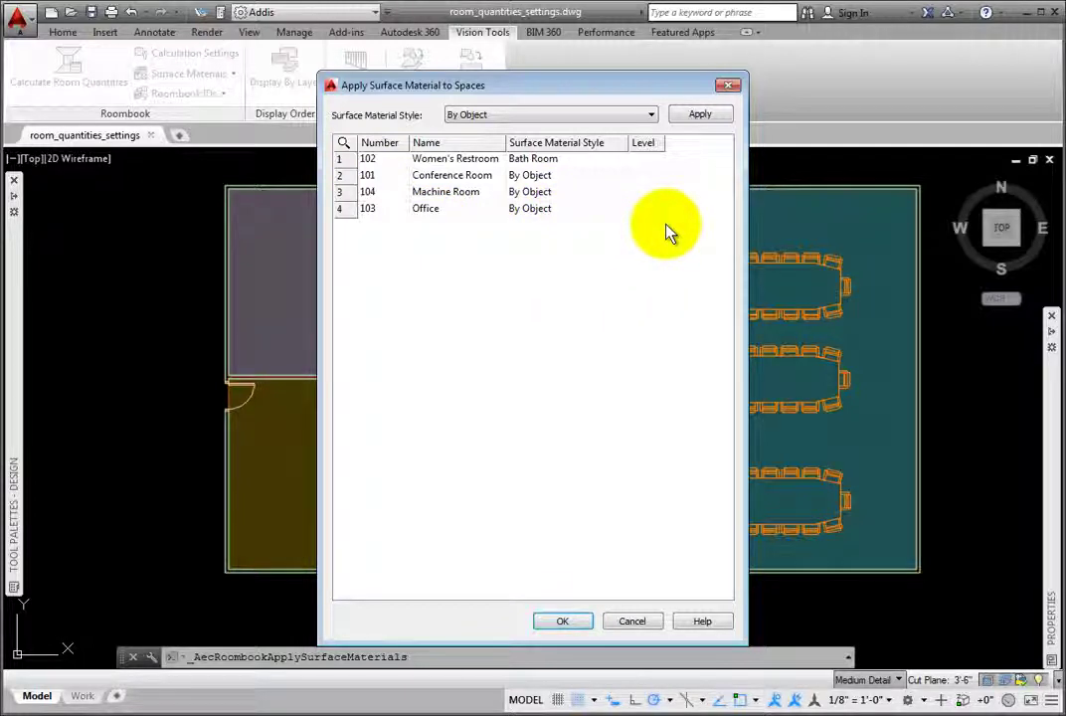
pyautogui.click(622, 166)
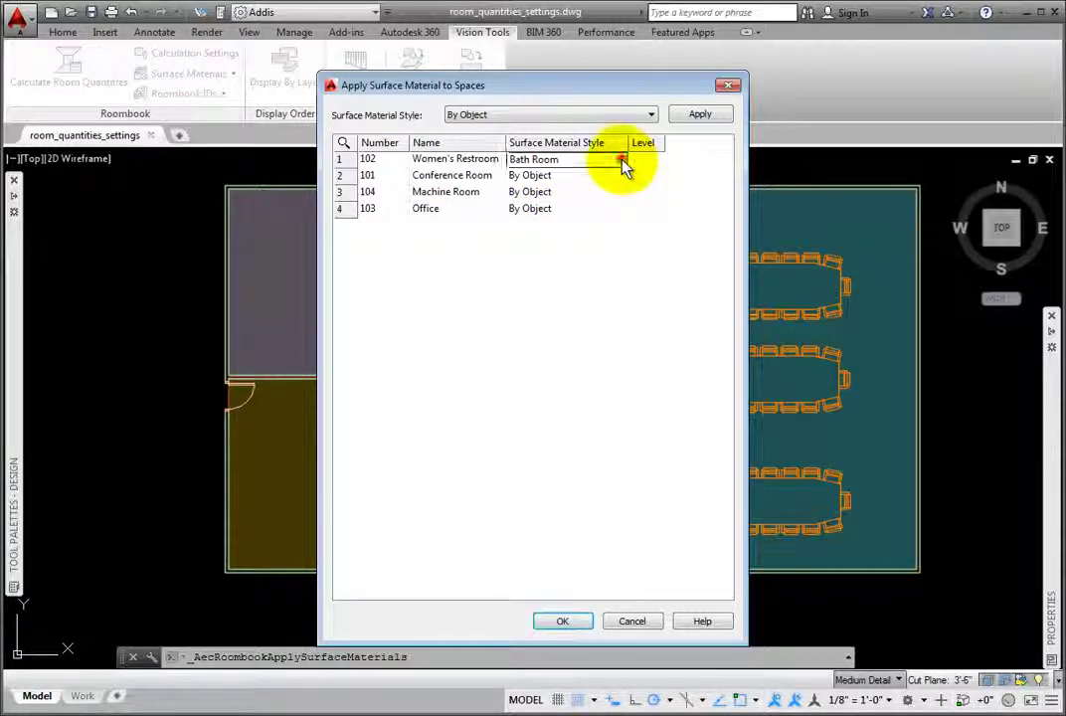
pyautogui.click(620, 163)
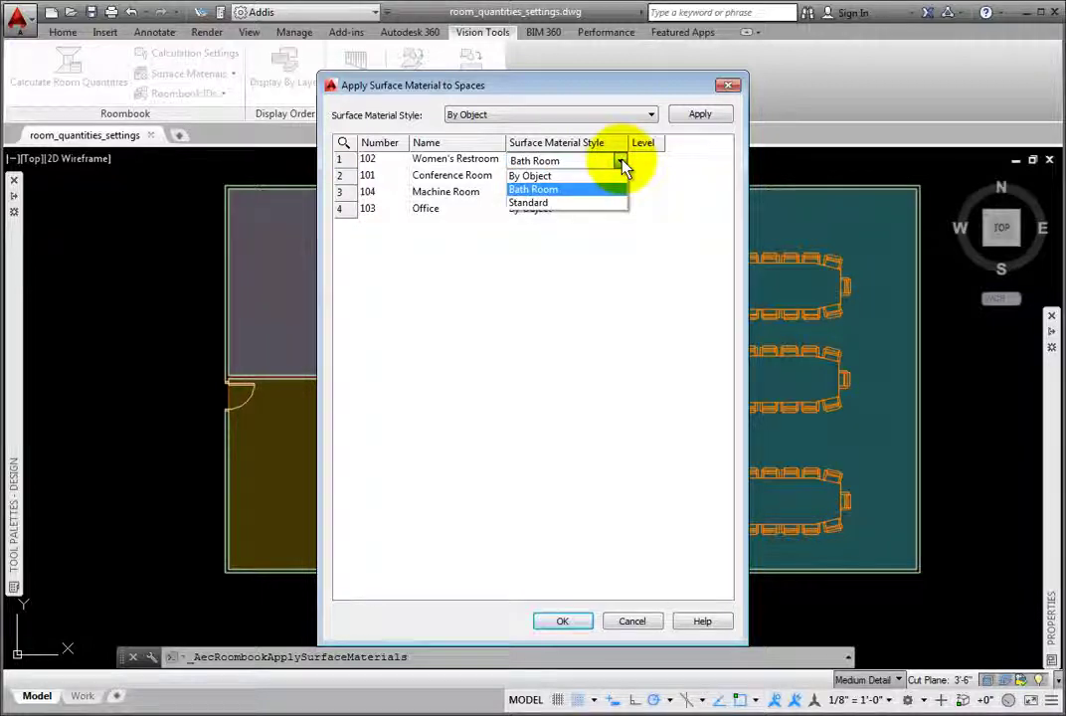
pyautogui.click(623, 166)
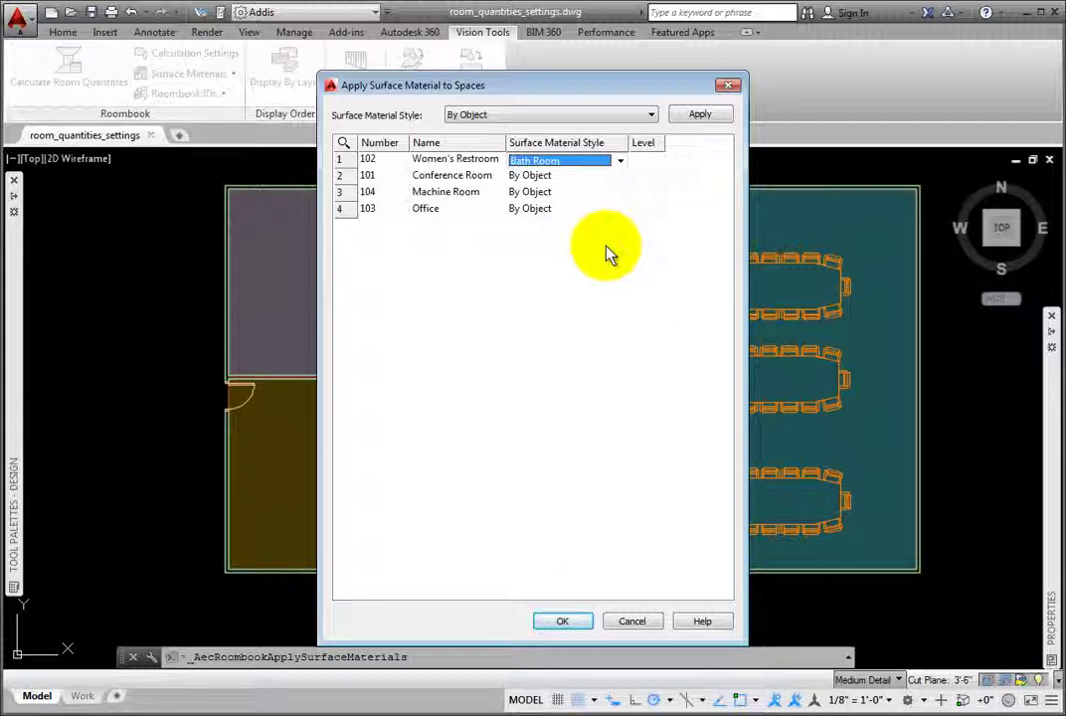
# Step: Zoom to the Women's Restroom, then cancel the material assignment without applying anything
pyautogui.click(370, 159)
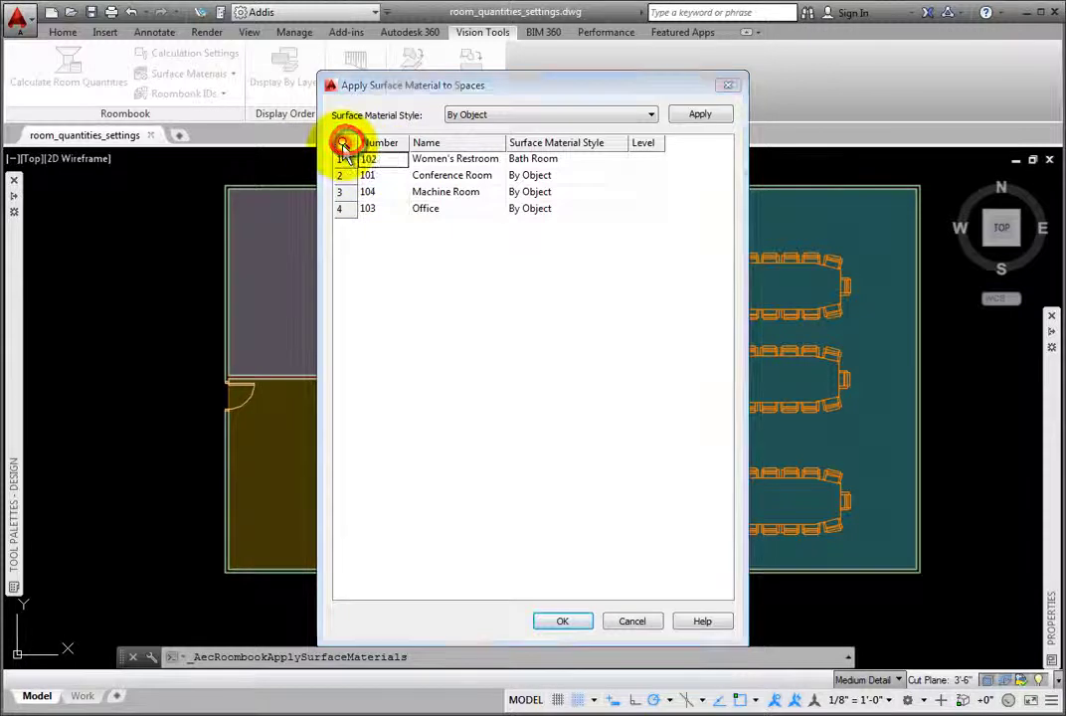
pyautogui.click(343, 145)
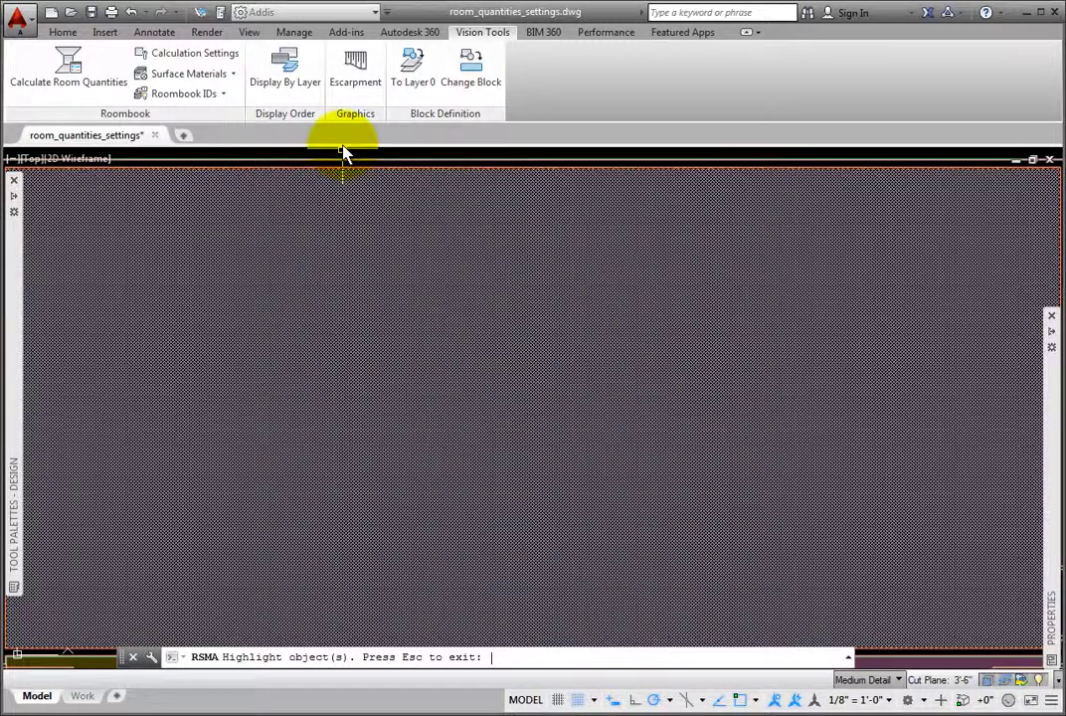
pyautogui.press('Escape')
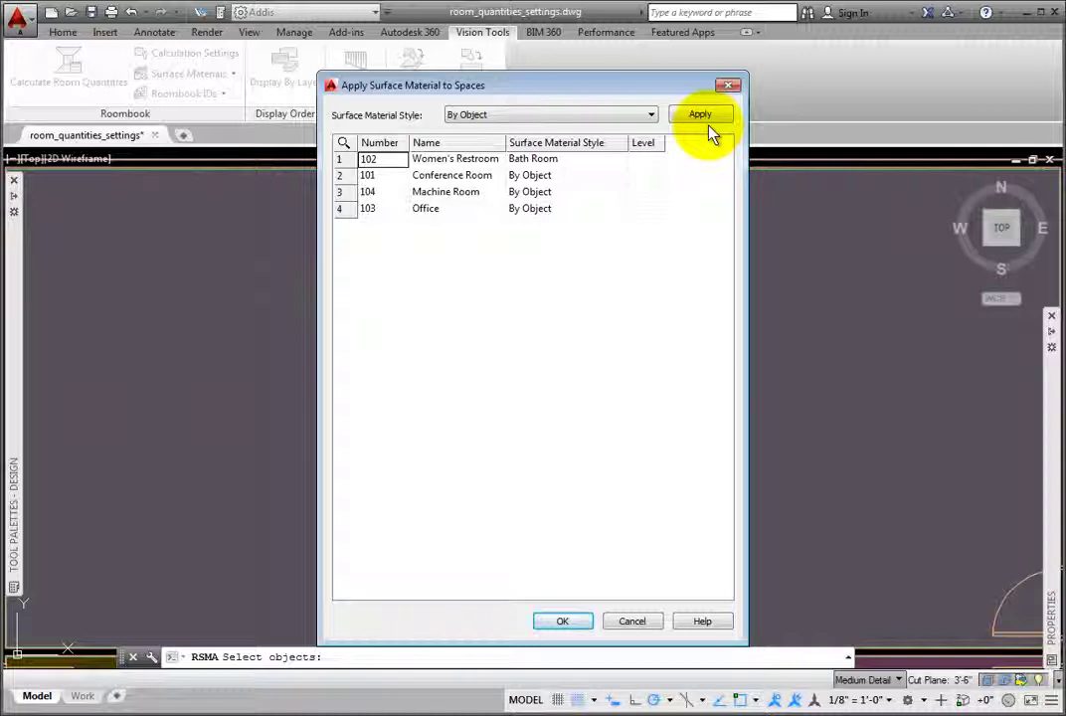
pyautogui.click(637, 621)
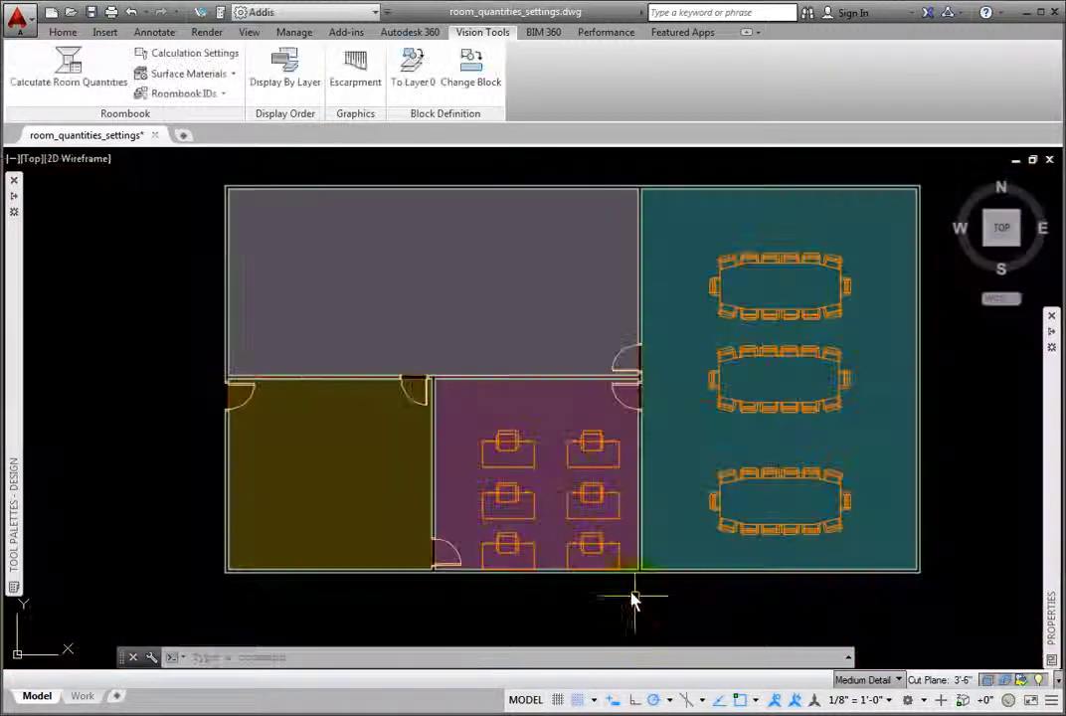
# Step: Open Edit Surface Materials and select the Bath Room style to inspect
pyautogui.click(231, 74)
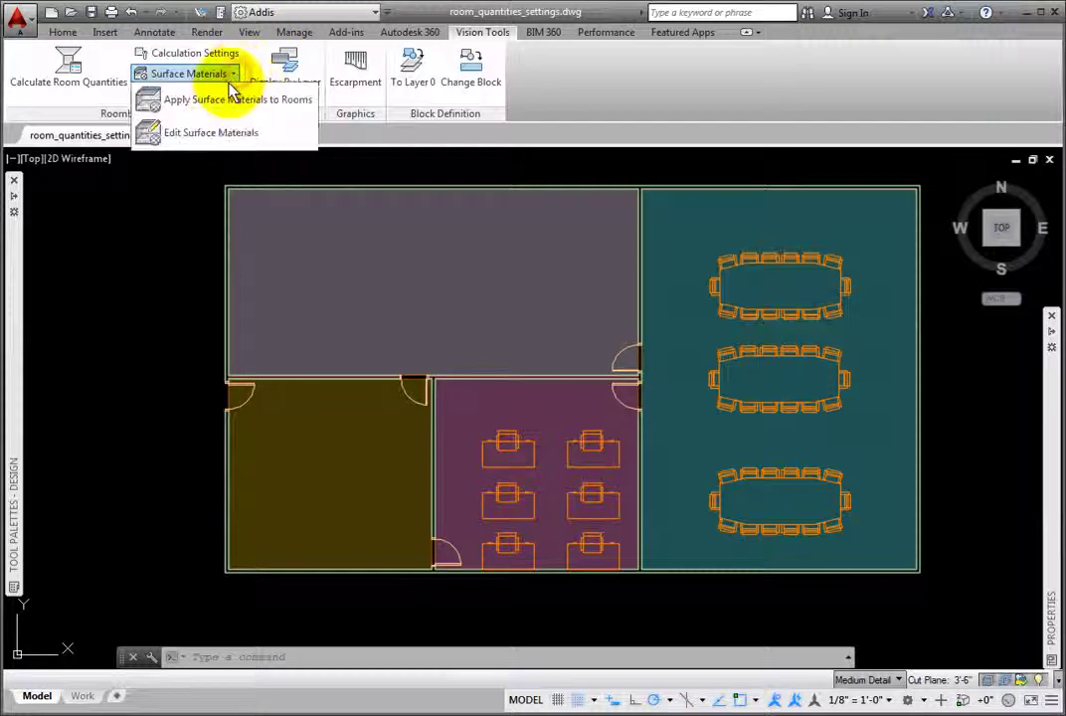
pyautogui.click(210, 135)
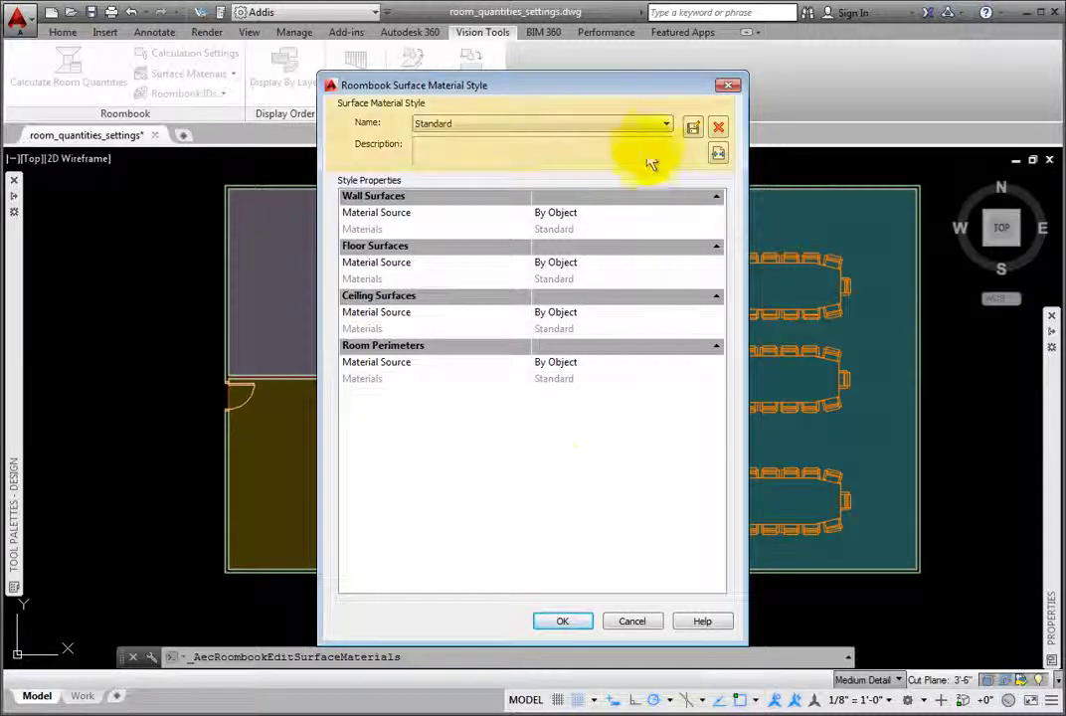
pyautogui.click(665, 128)
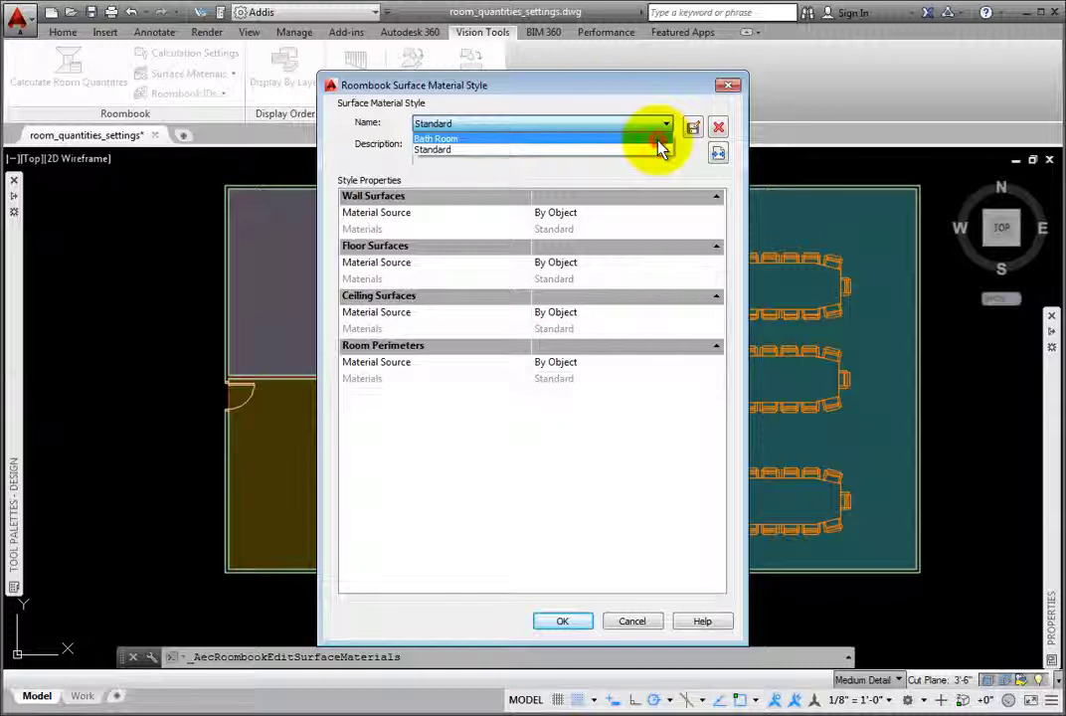
pyautogui.click(658, 140)
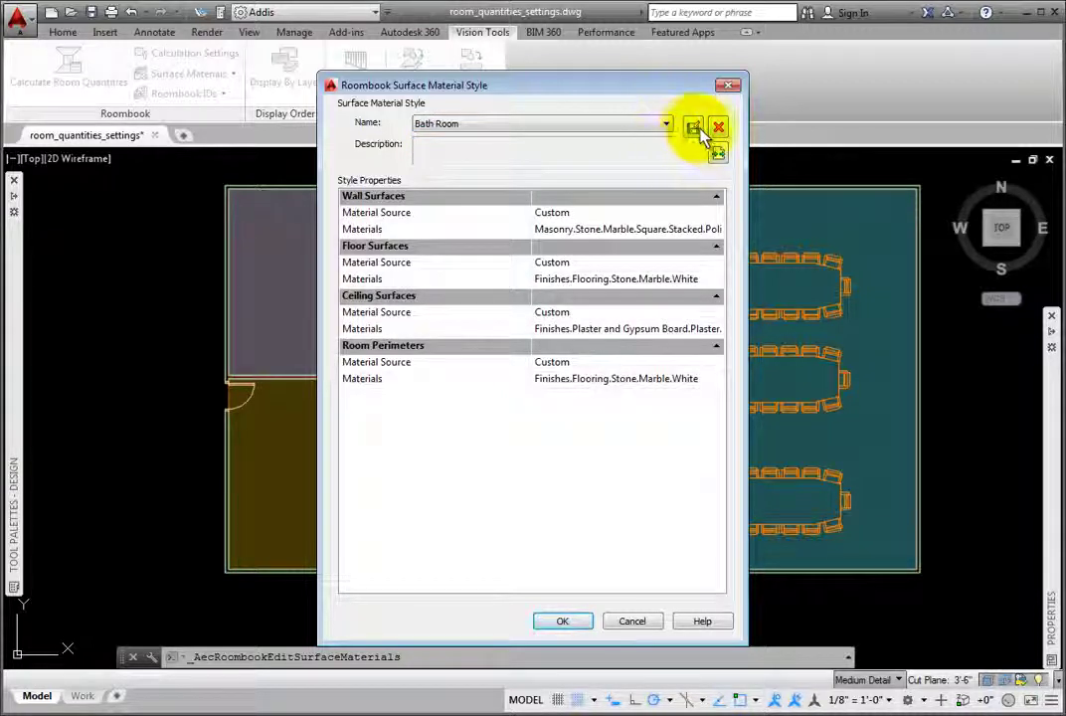
pyautogui.click(693, 129)
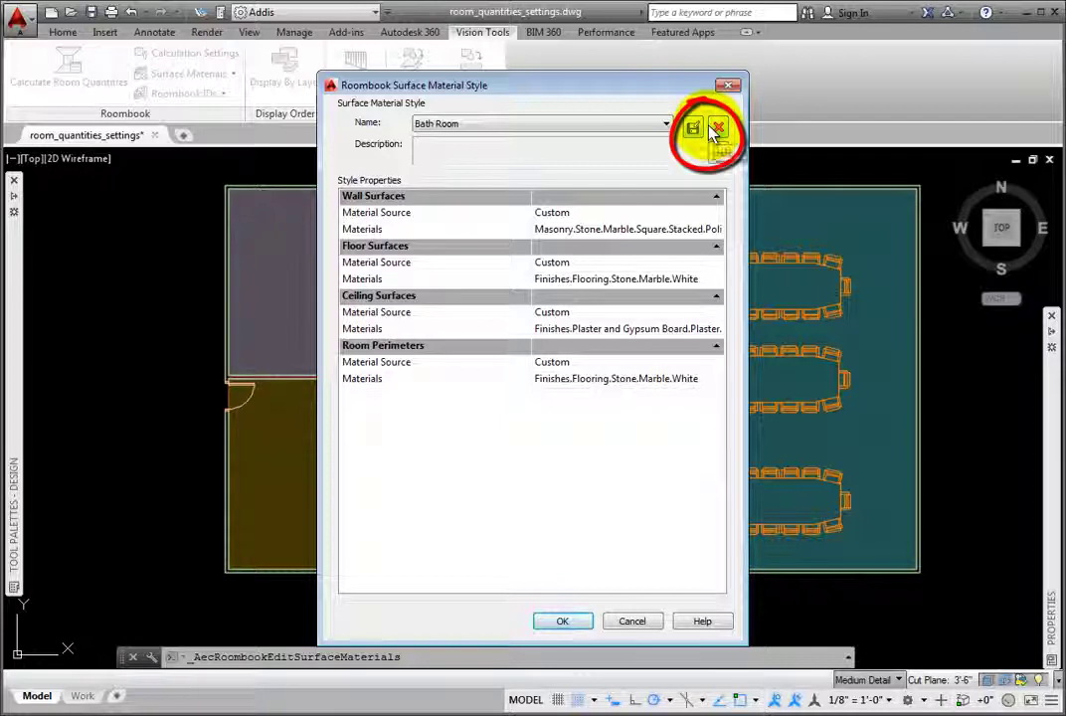
pyautogui.click(716, 153)
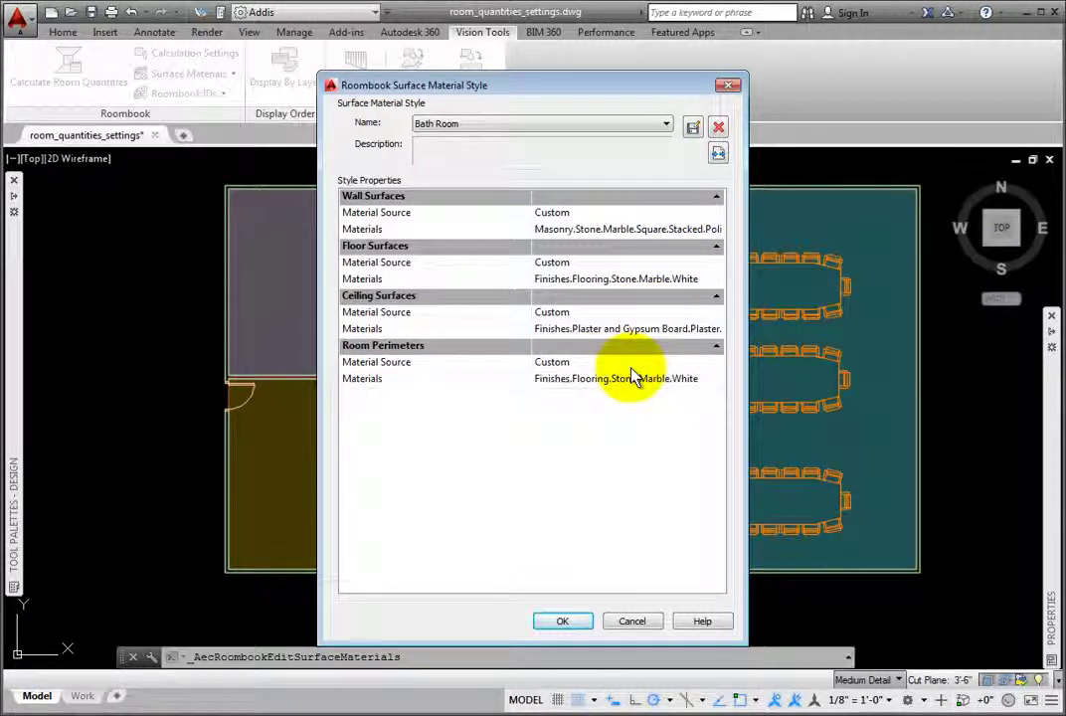
# Step: Switch the Bath Room wall material source to By Object, then back to Custom
pyautogui.click(712, 211)
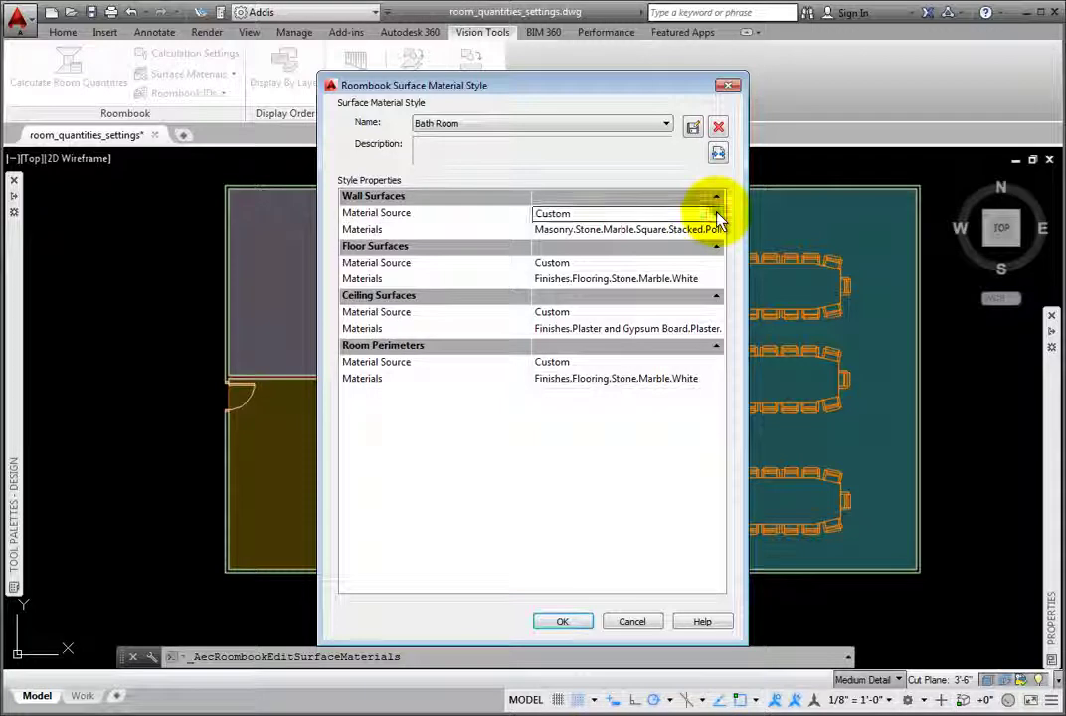
pyautogui.click(717, 214)
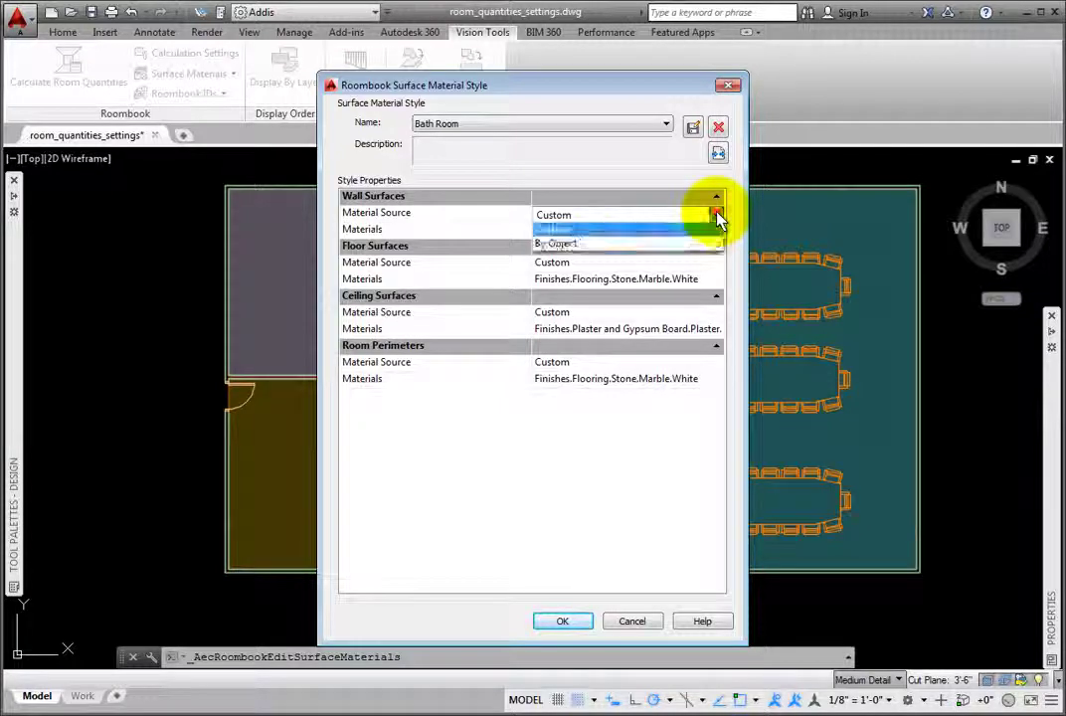
pyautogui.click(583, 244)
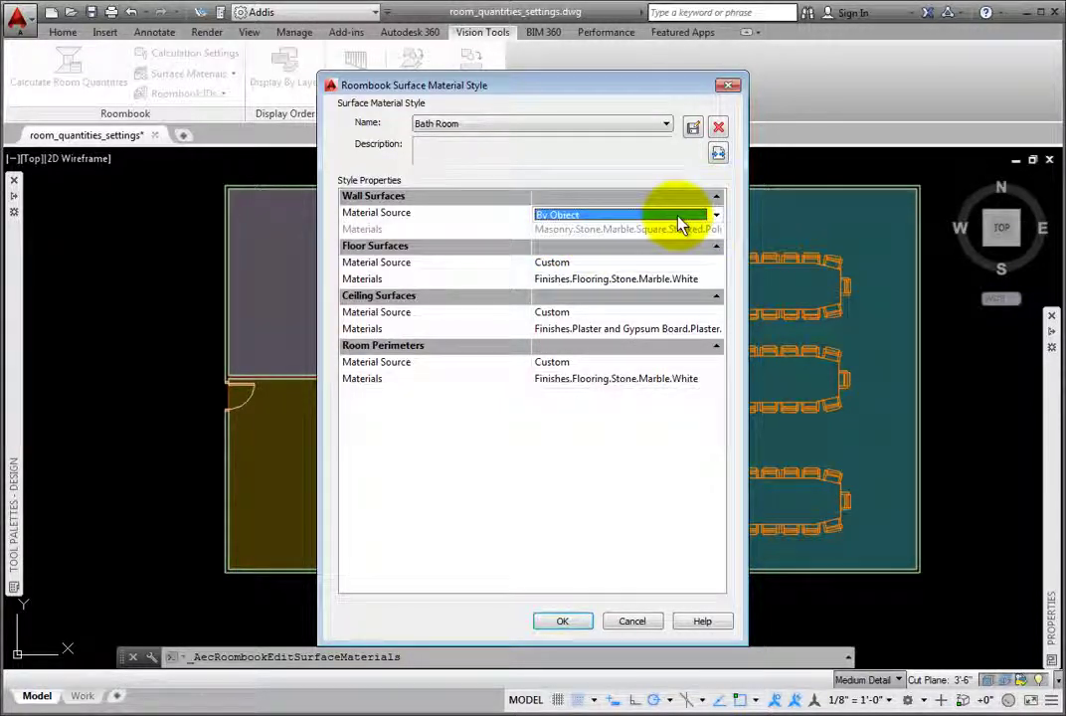
pyautogui.click(715, 213)
pyautogui.click(580, 230)
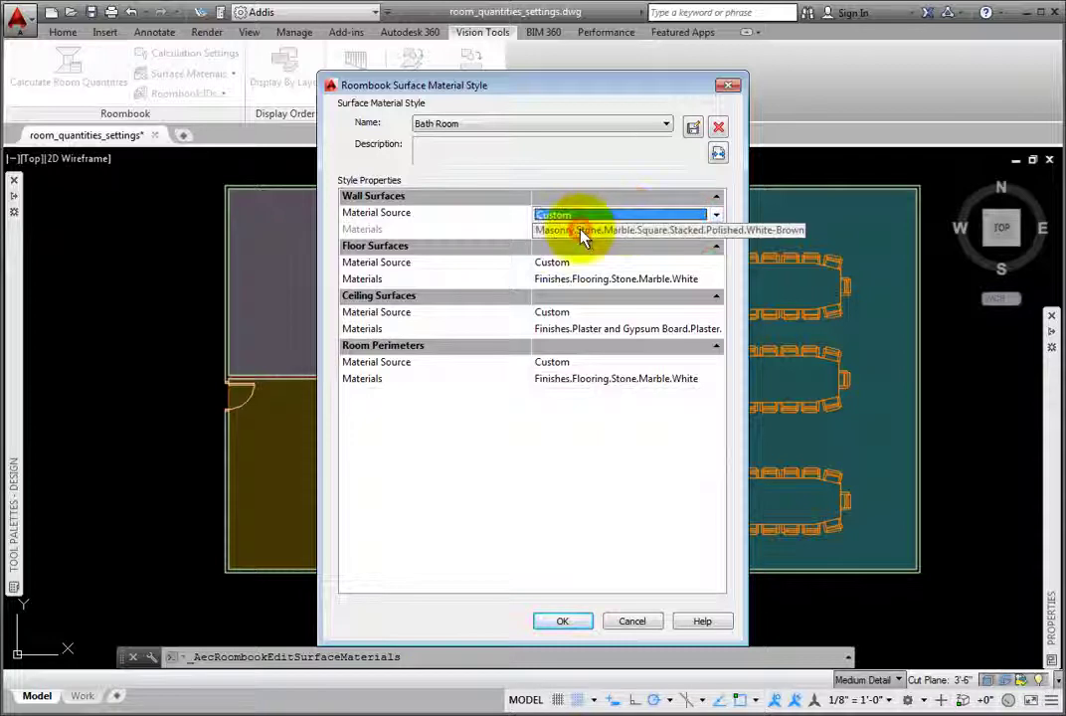
pyautogui.click(717, 232)
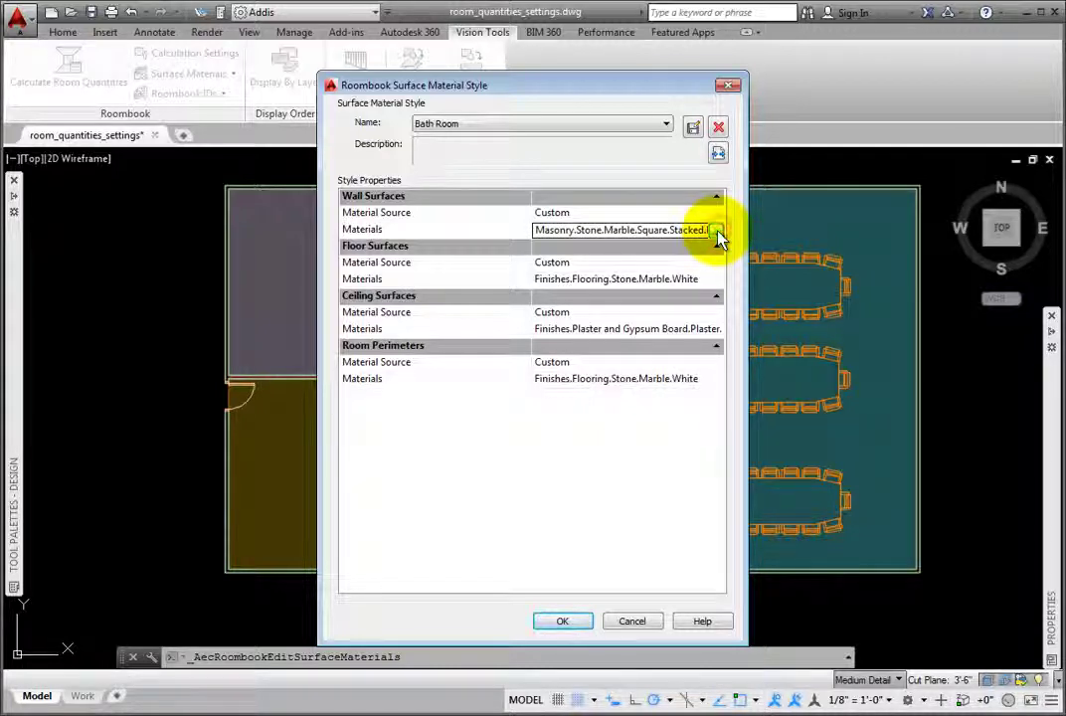
pyautogui.click(716, 231)
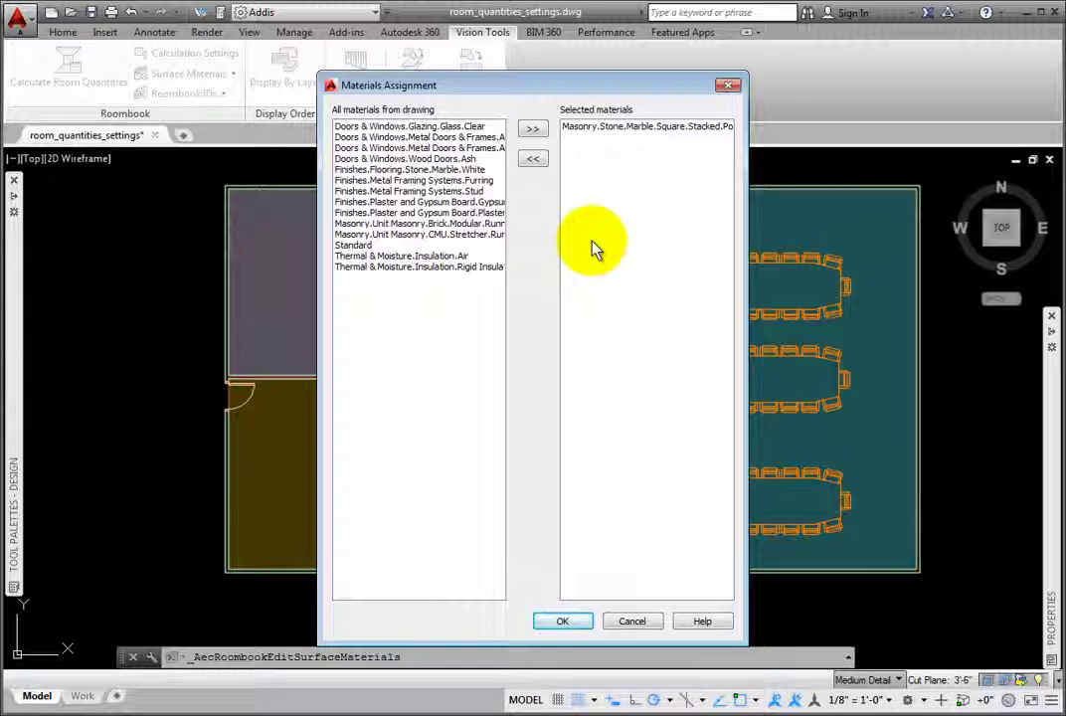
pyautogui.click(569, 358)
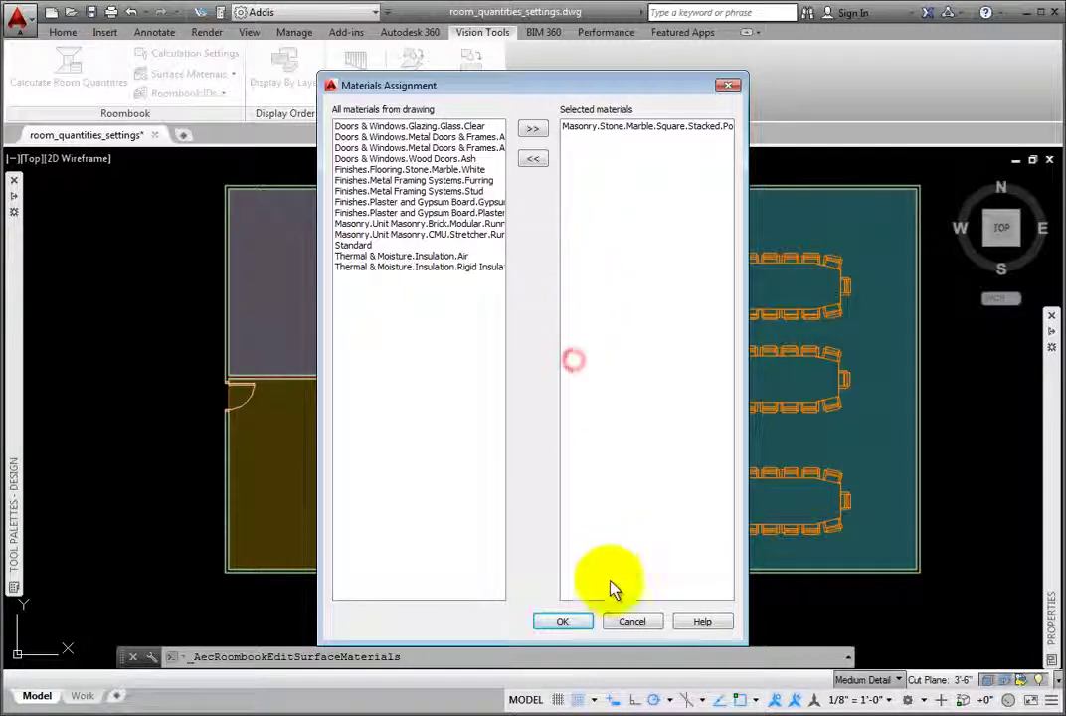
pyautogui.click(627, 635)
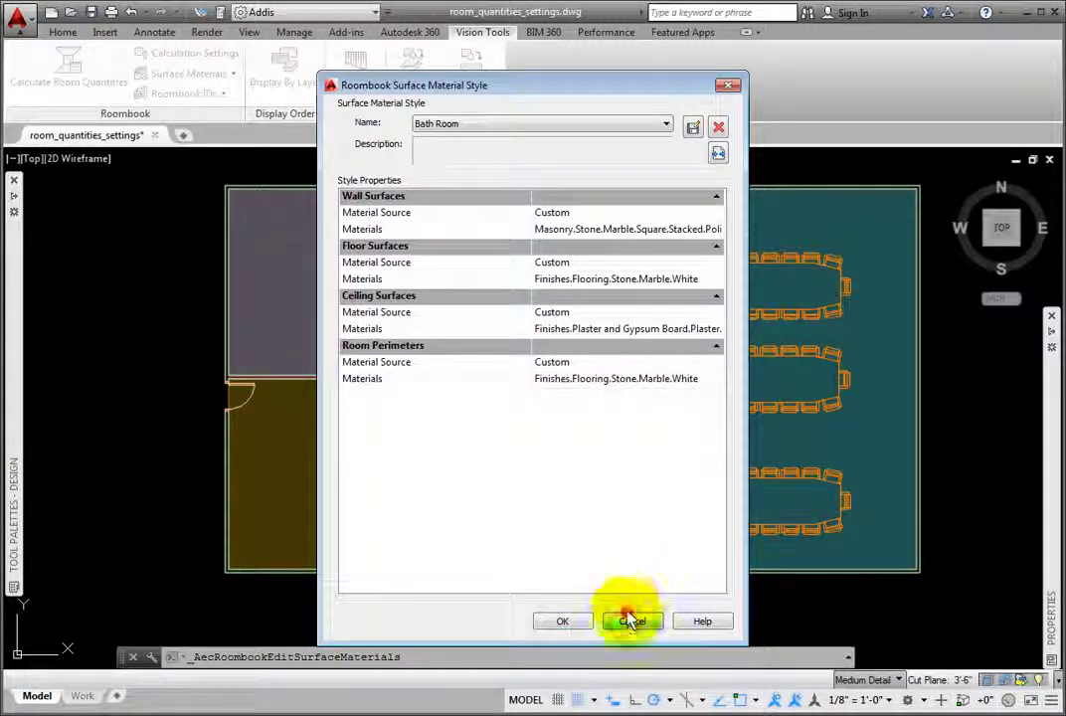
# Step: Cancel the surface material style dialog and show the numbered quantity ID tags in all four rooms
pyautogui.click(630, 620)
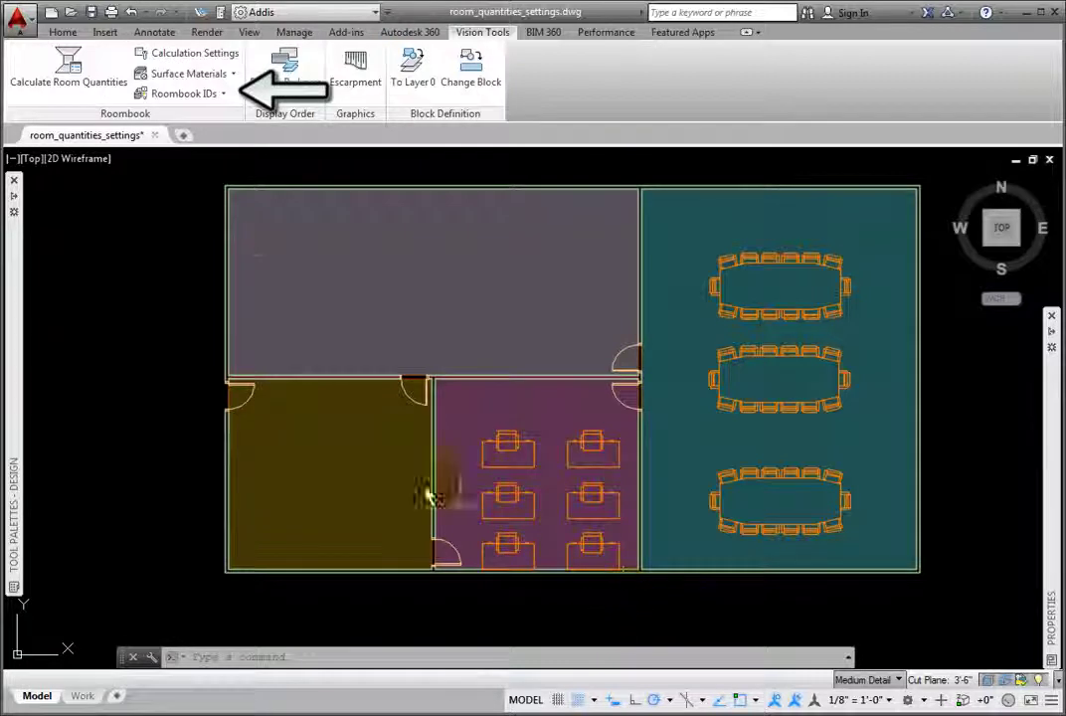
pyautogui.click(224, 94)
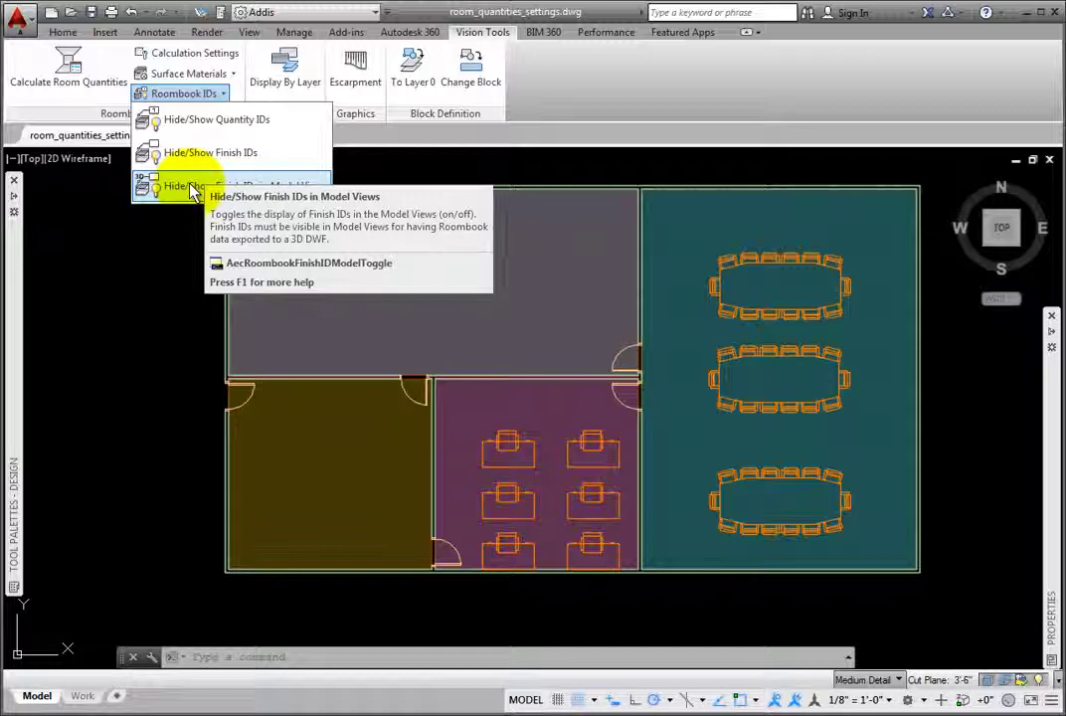
pyautogui.click(17, 298)
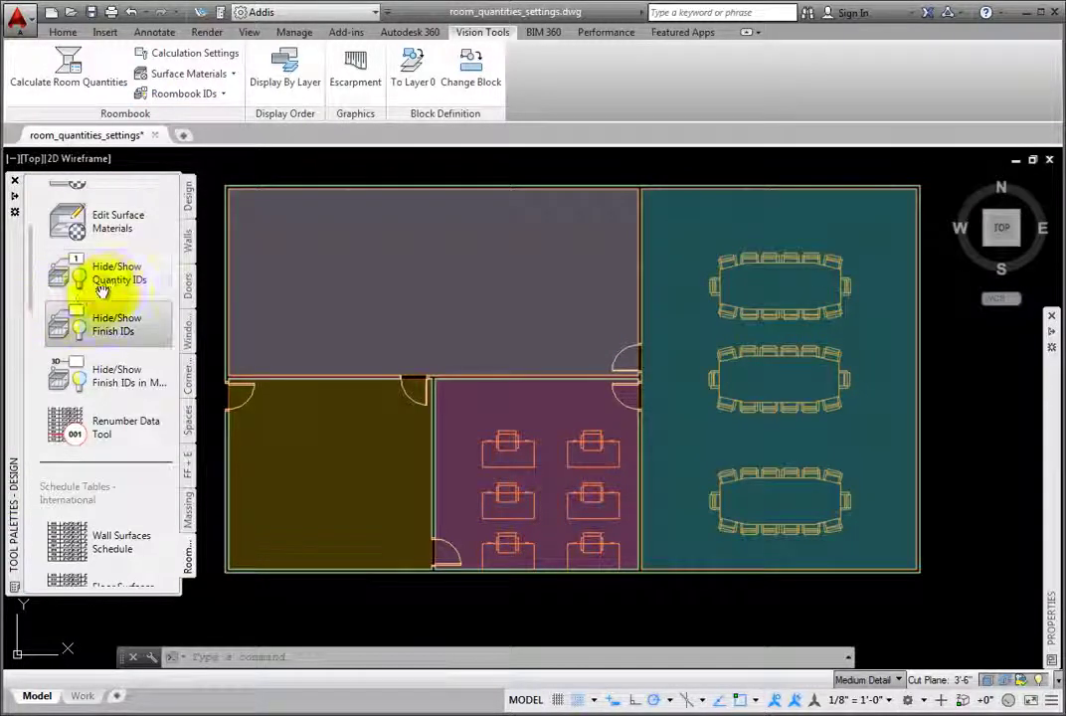
pyautogui.click(116, 282)
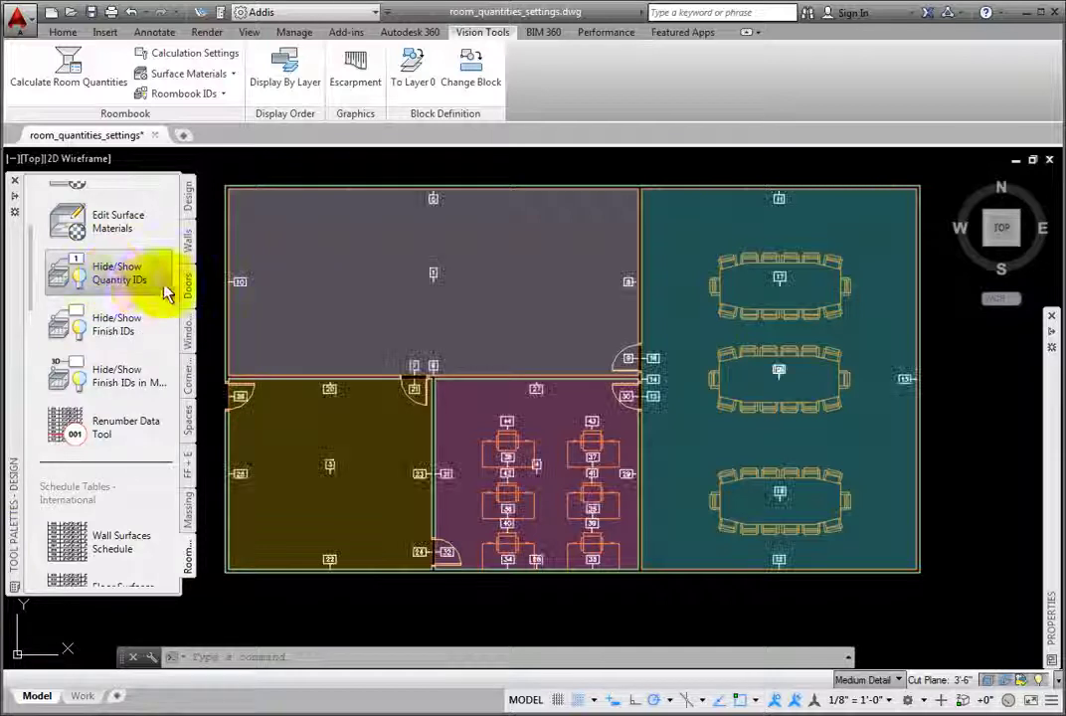
pyautogui.moveTo(116, 328)
pyautogui.mouseDown()
pyautogui.moveTo(124, 316)
pyautogui.moveTo(162, 333)
pyautogui.moveTo(143, 381)
pyautogui.moveTo(211, 374)
pyautogui.mouseUp()
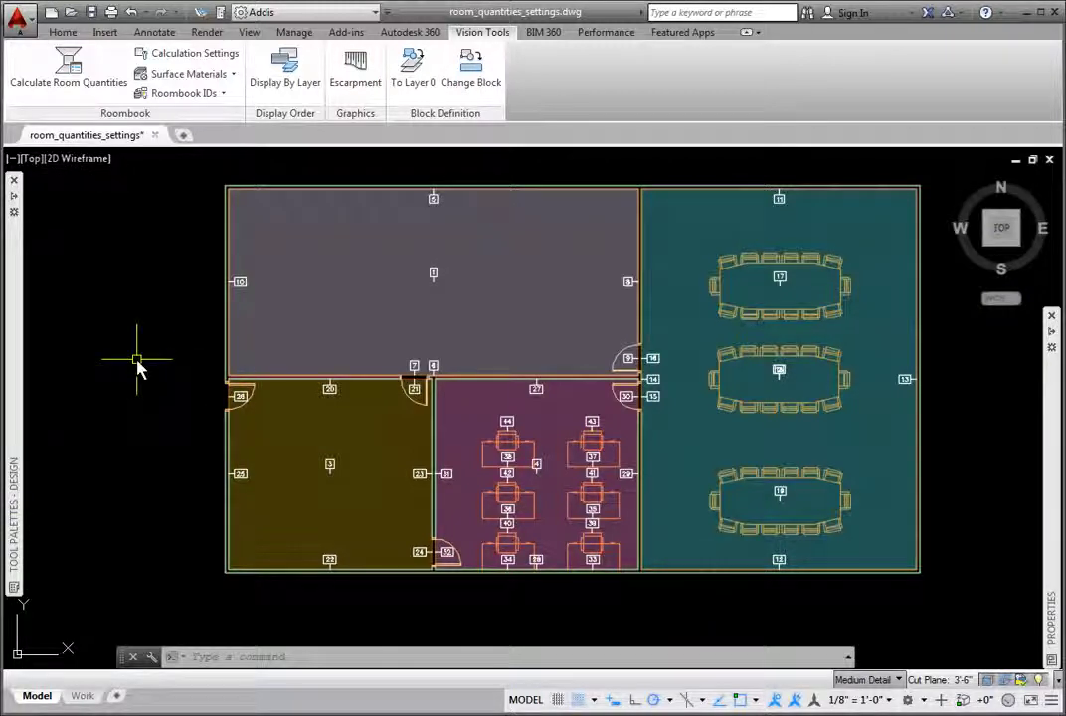